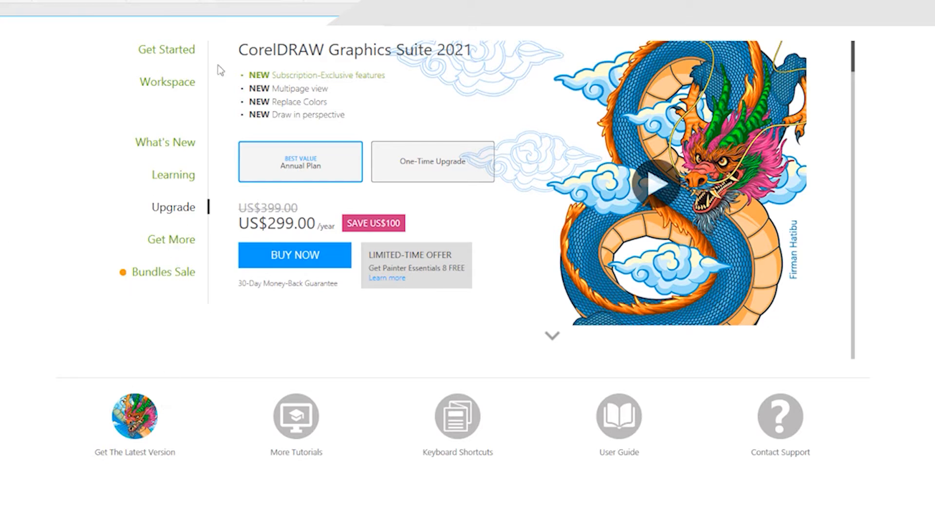
# Step: From the Get Started page, begin a new document and name it flyer
pyautogui.click(174, 56)
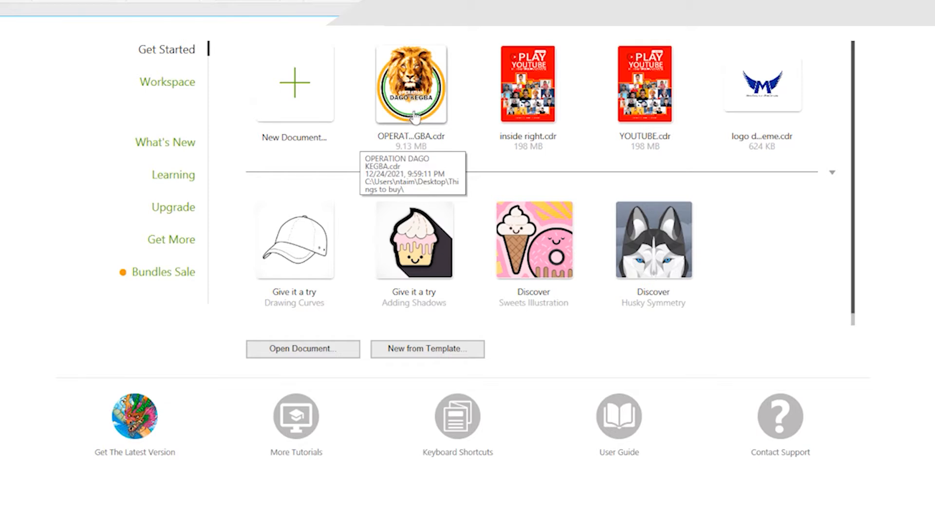
pyautogui.click(832, 173)
pyautogui.click(833, 174)
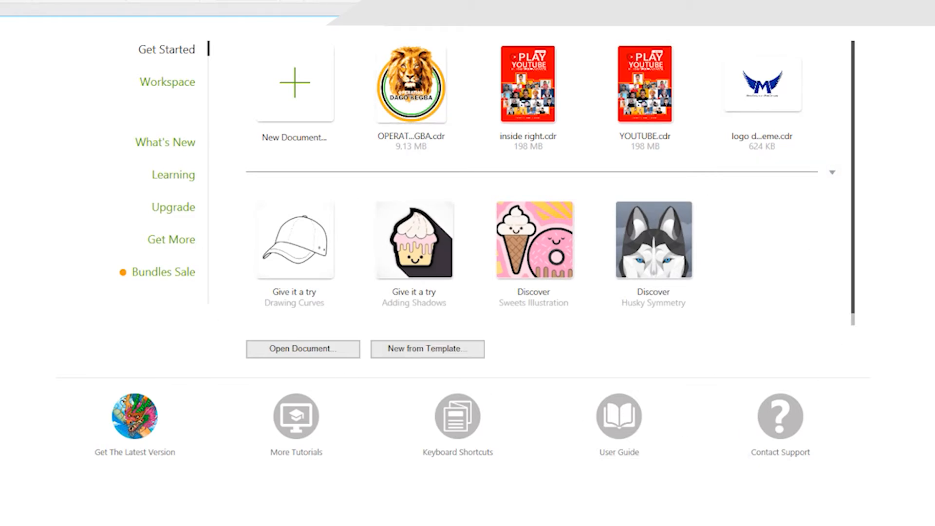
pyautogui.click(305, 98)
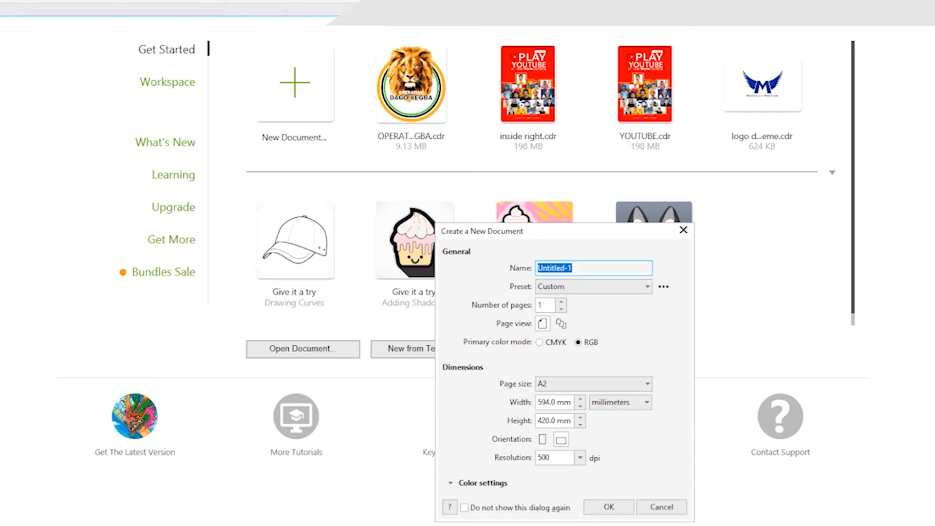
pyautogui.write('flyer')
# Step: Keep the Custom preset, set the page to portrait at 420 × 594 mm, and create the document
pyautogui.click(647, 286)
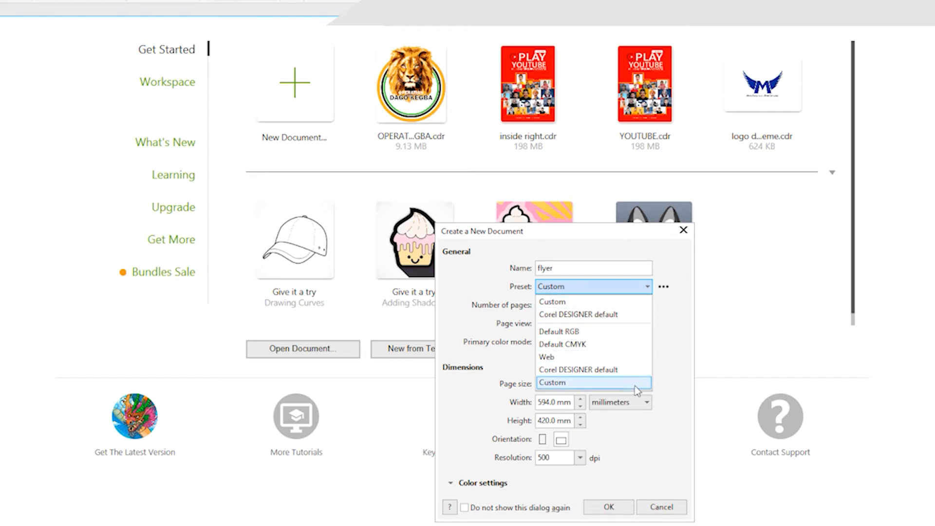
pyautogui.click(668, 331)
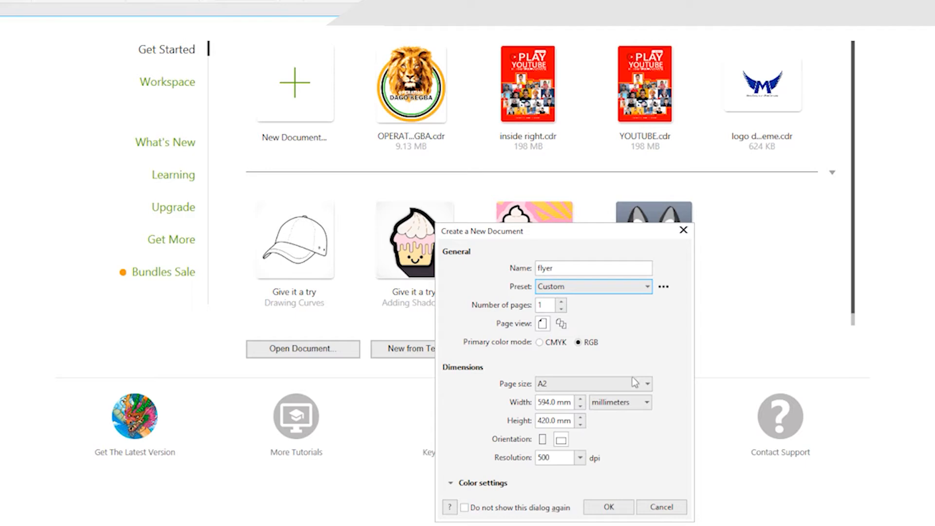
pyautogui.click(546, 325)
pyautogui.click(540, 402)
pyautogui.click(560, 384)
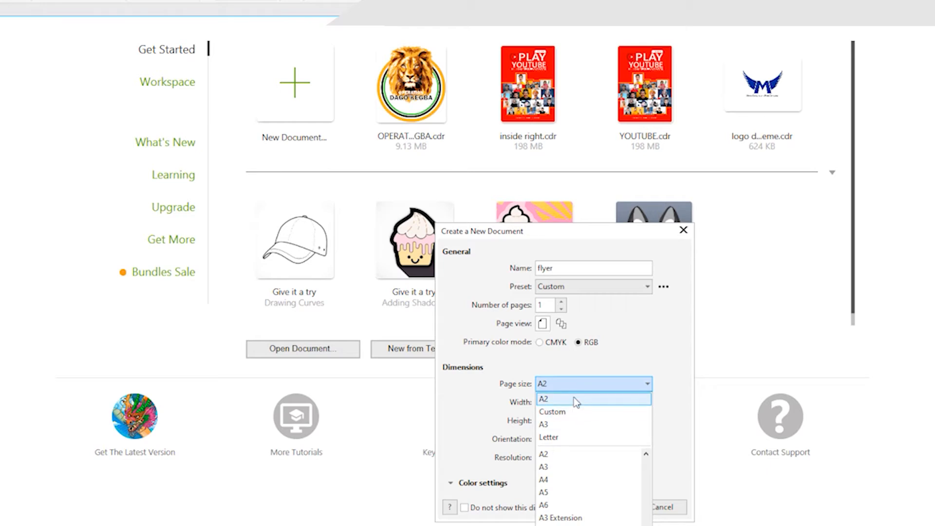
pyautogui.click(641, 337)
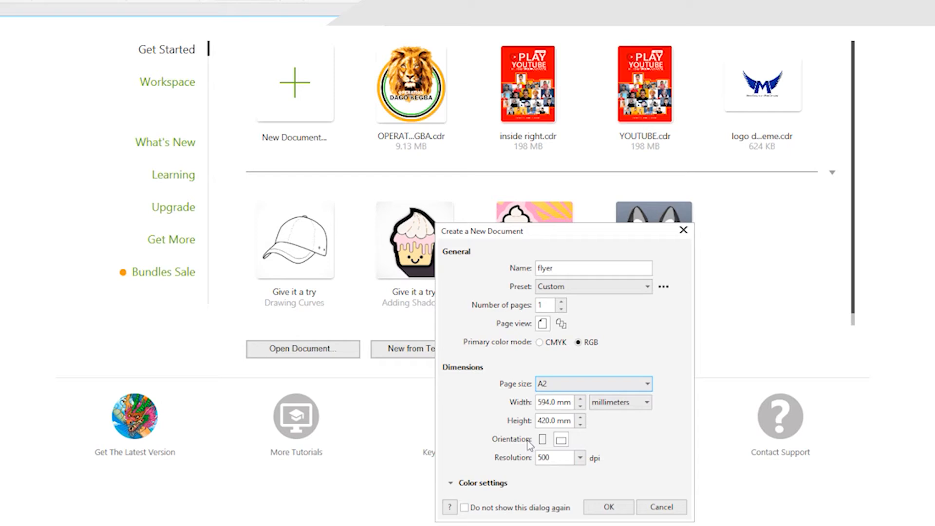
pyautogui.click(544, 443)
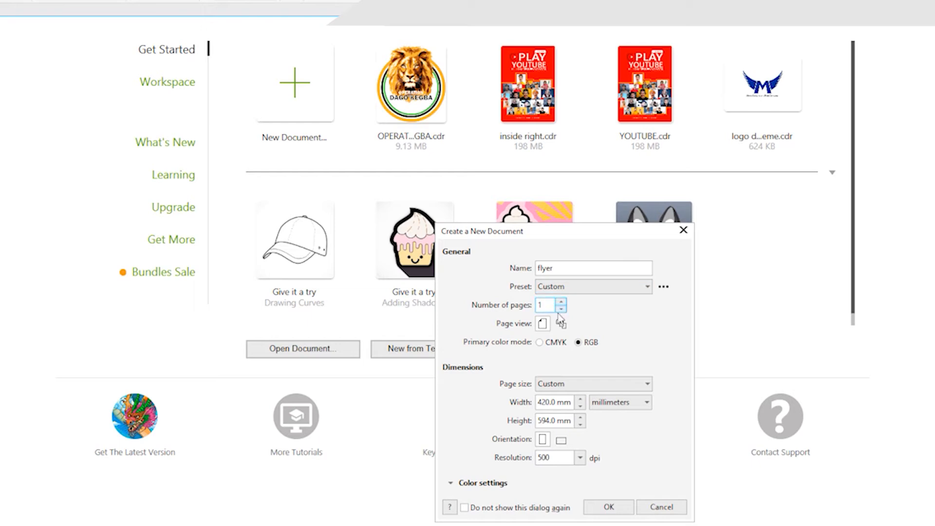
pyautogui.click(609, 506)
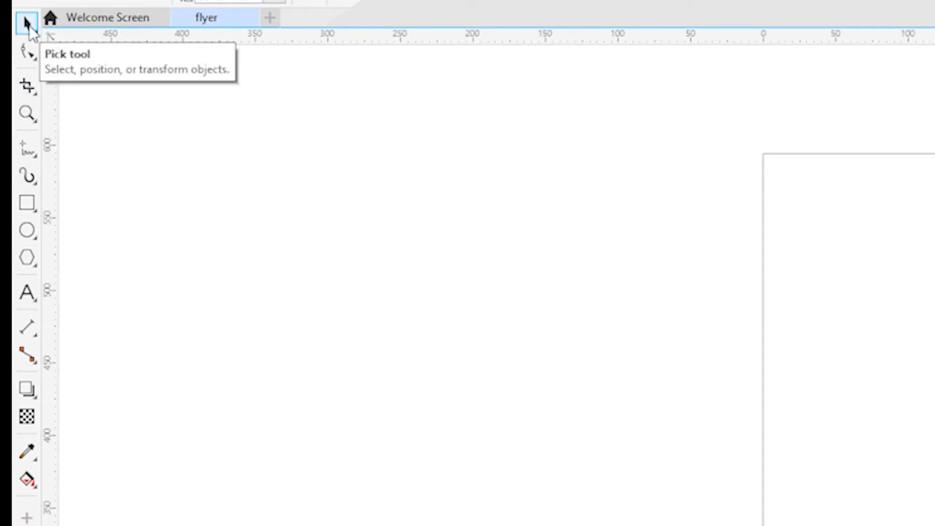
# Step: Draw five rectangles of different sizes beside the page, the largest about 190 by 162 mm
pyautogui.click(28, 207)
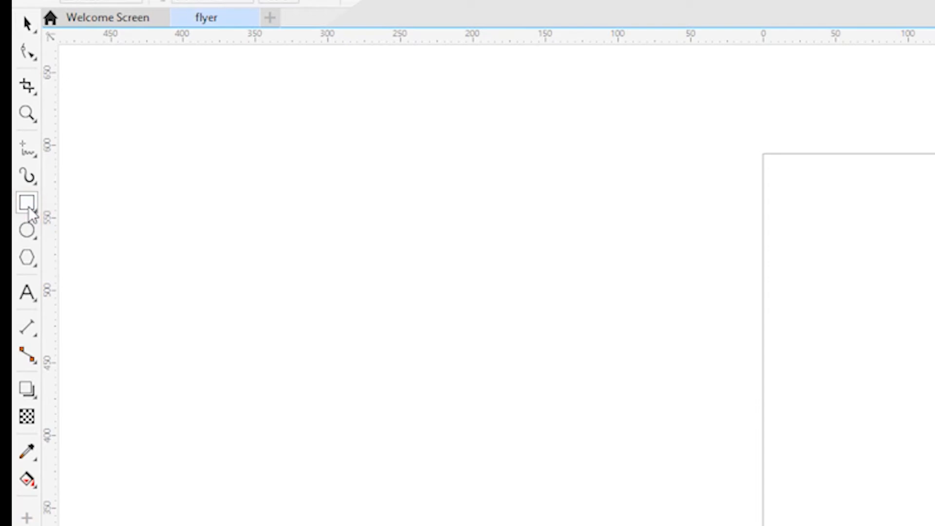
pyautogui.moveTo(242, 224); pyautogui.dragTo(518, 459)
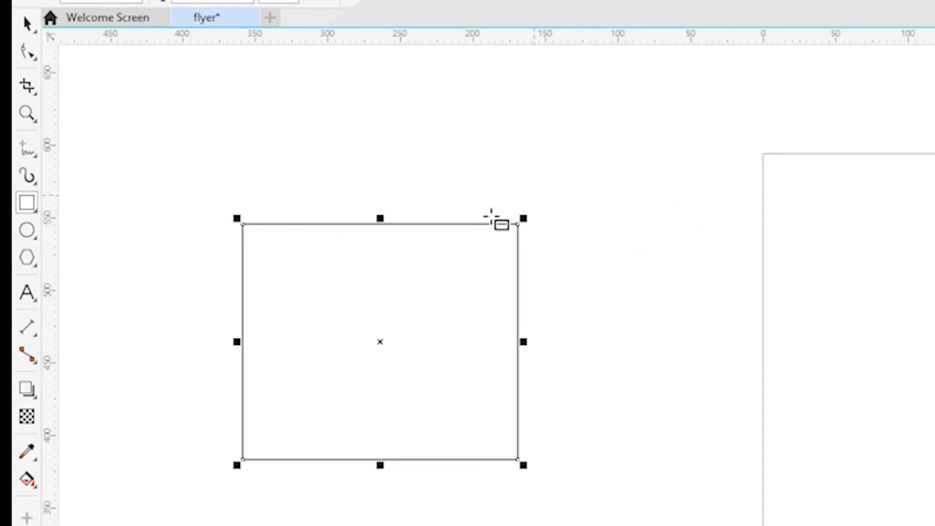
pyautogui.moveTo(542, 117); pyautogui.dragTo(677, 196)
pyautogui.moveTo(610, 236); pyautogui.dragTo(693, 313)
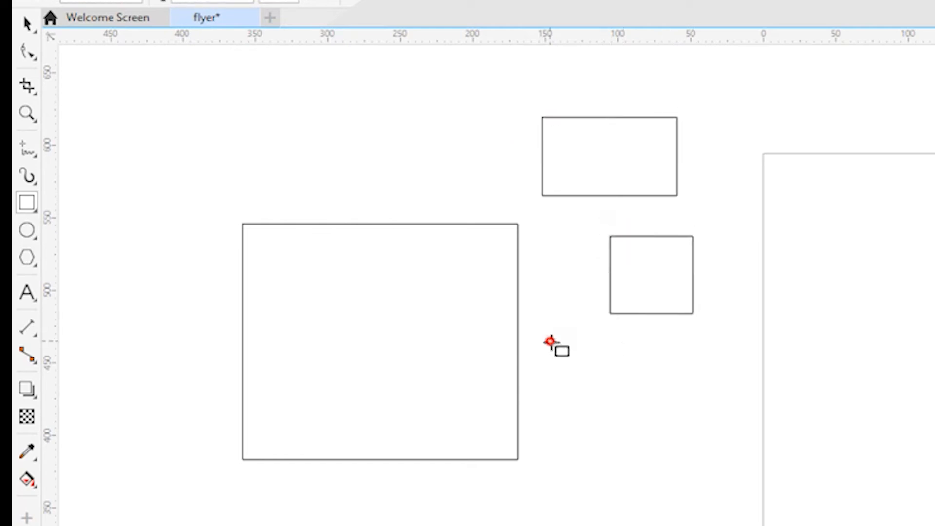
pyautogui.moveTo(550, 341); pyautogui.dragTo(677, 428)
pyautogui.moveTo(528, 497); pyautogui.dragTo(677, 525)
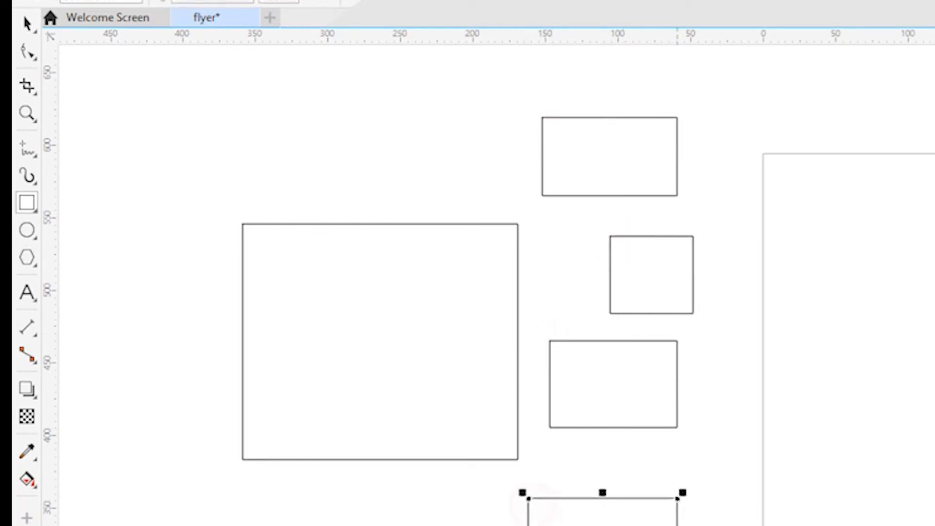
# Step: Use the Pick tool to select individual rectangles, and try moving the largest one slightly
pyautogui.click(26, 23)
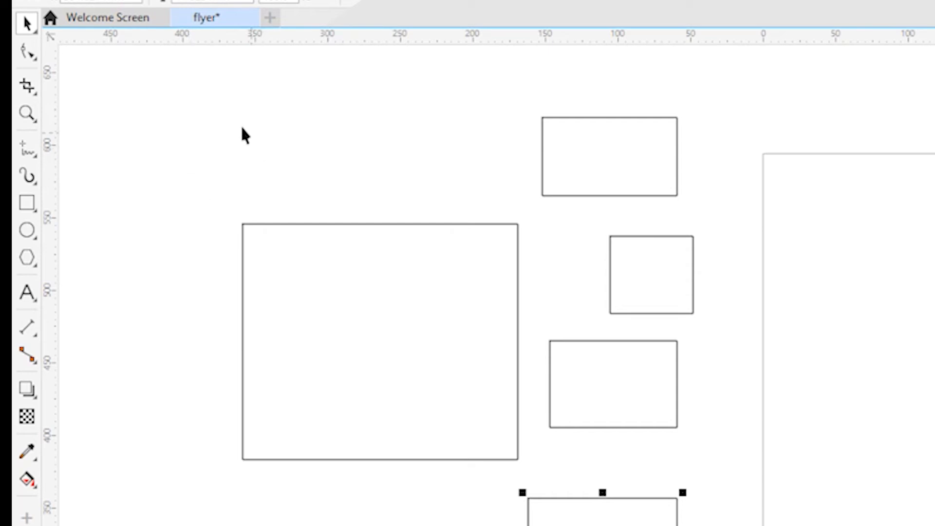
pyautogui.click(382, 355)
pyautogui.click(582, 380)
pyautogui.click(420, 338)
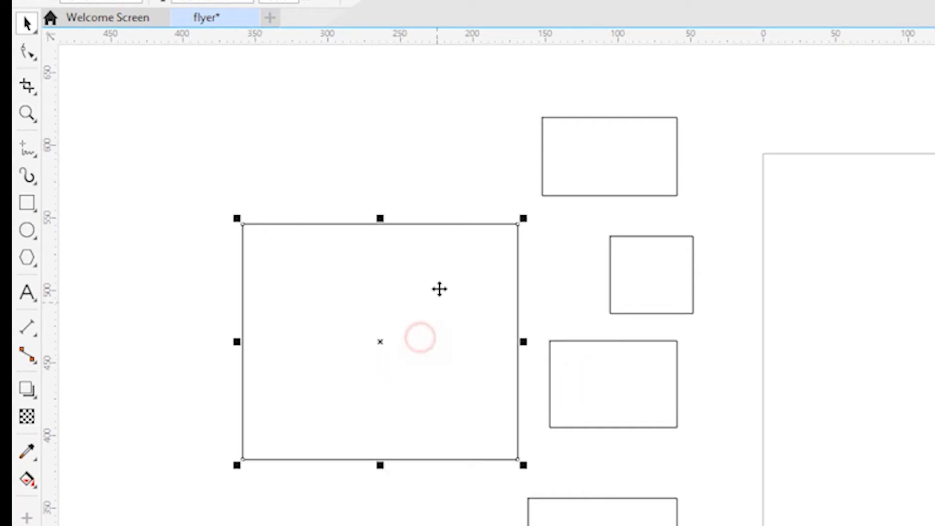
pyautogui.moveTo(447, 263); pyautogui.dragTo(431, 310)
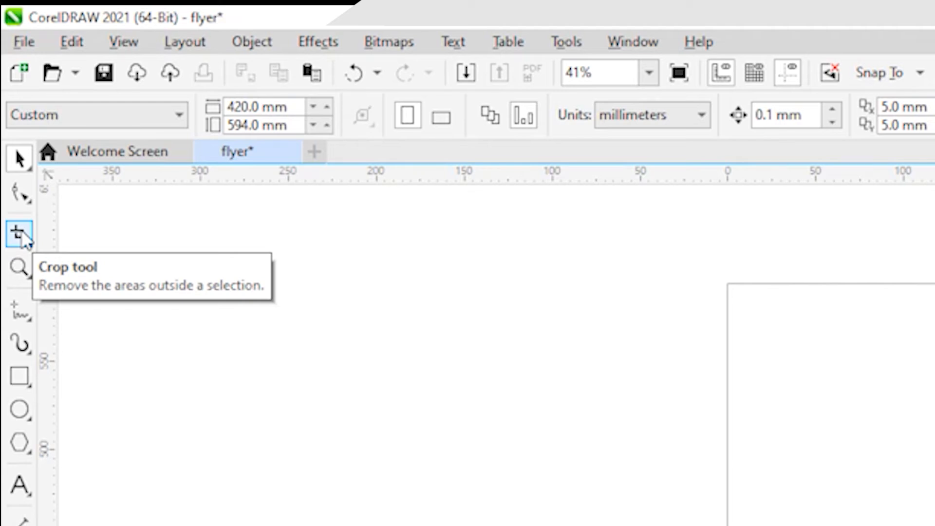
# Step: Import the image download (5) from Downloads and place it at about 305 by 312 mm, overlapping the page's left edge
pyautogui.click(23, 43)
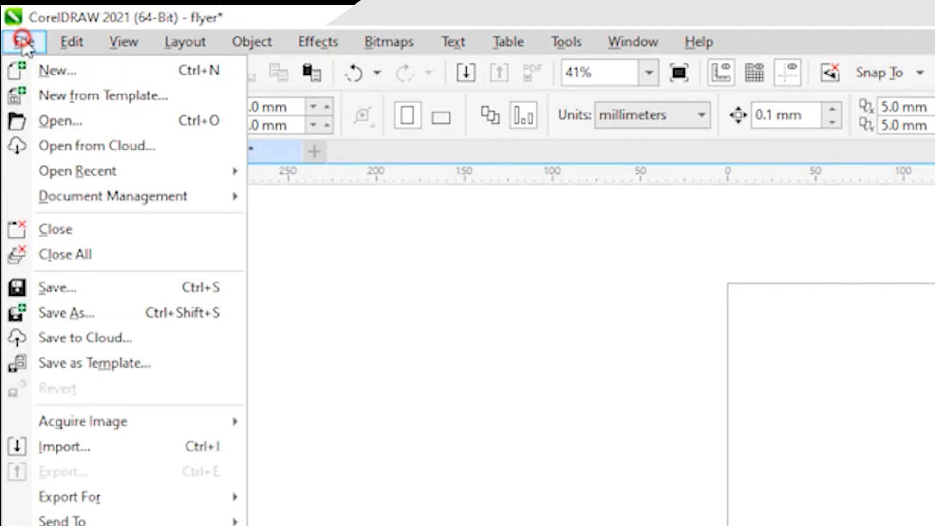
pyautogui.click(92, 455)
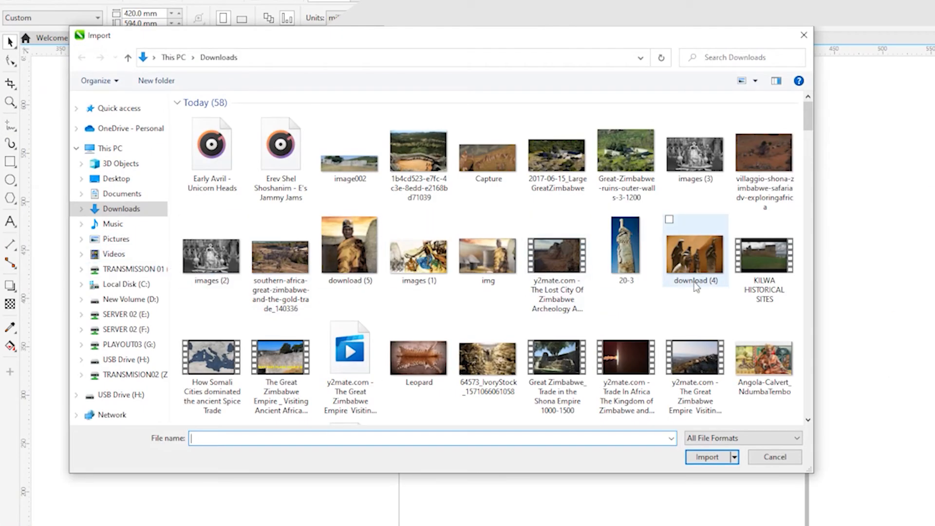
pyautogui.click(350, 256)
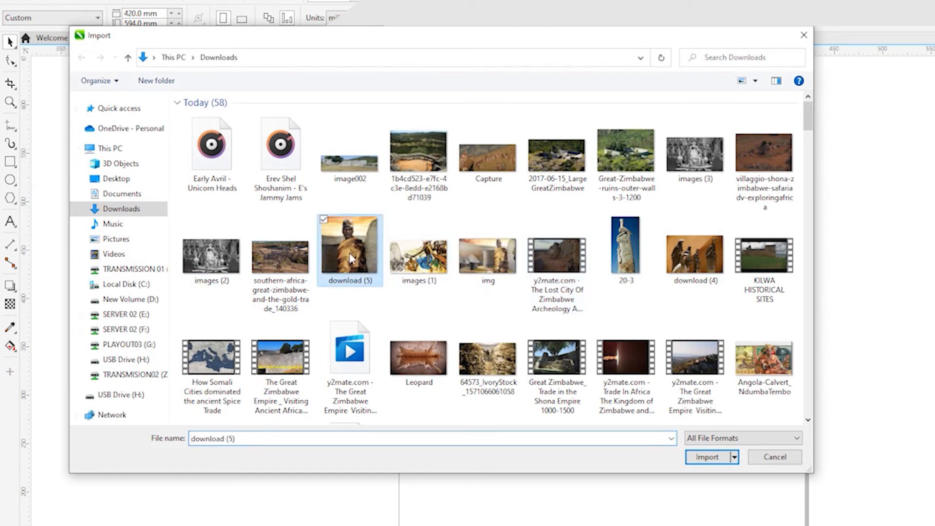
pyautogui.click(709, 457)
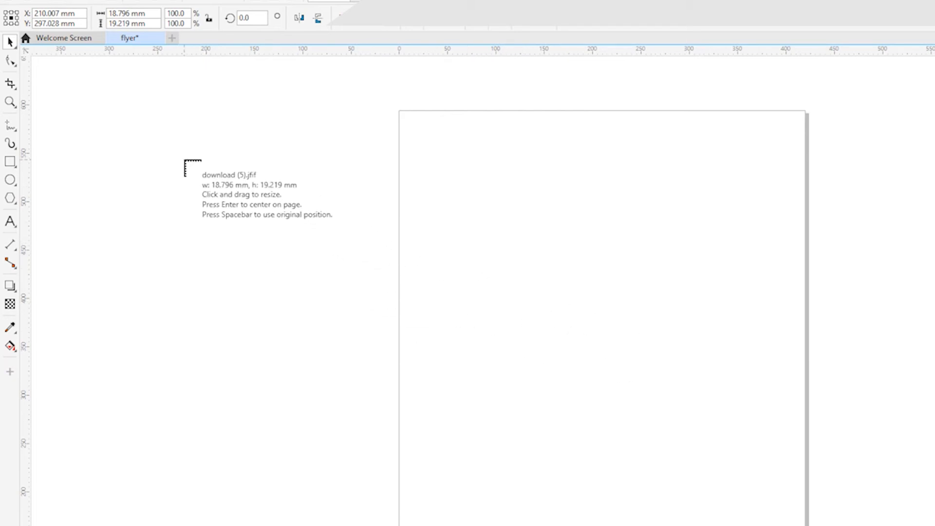
pyautogui.moveTo(185, 160); pyautogui.dragTo(500, 477)
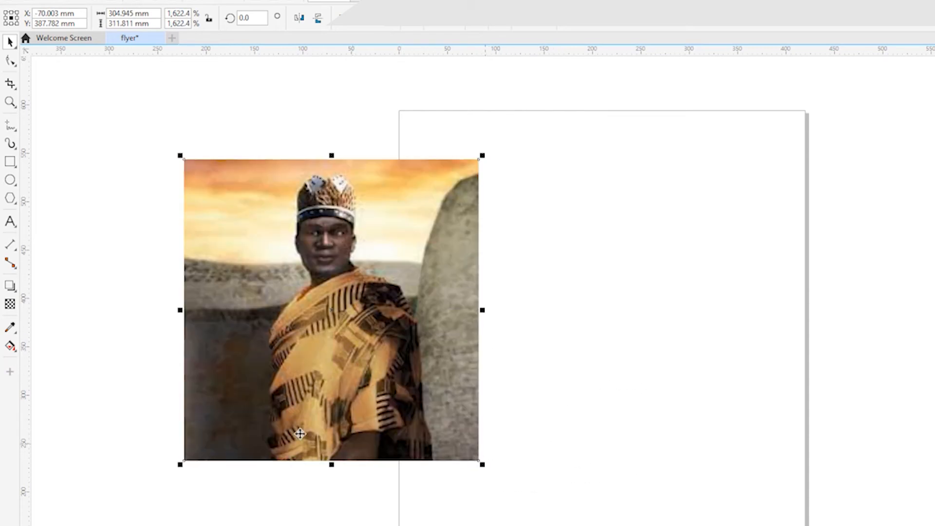
# Step: Crop the imported picture to the man's head and shoulders, about 151 by 177 mm, and return to the Pick tool
pyautogui.click(10, 84)
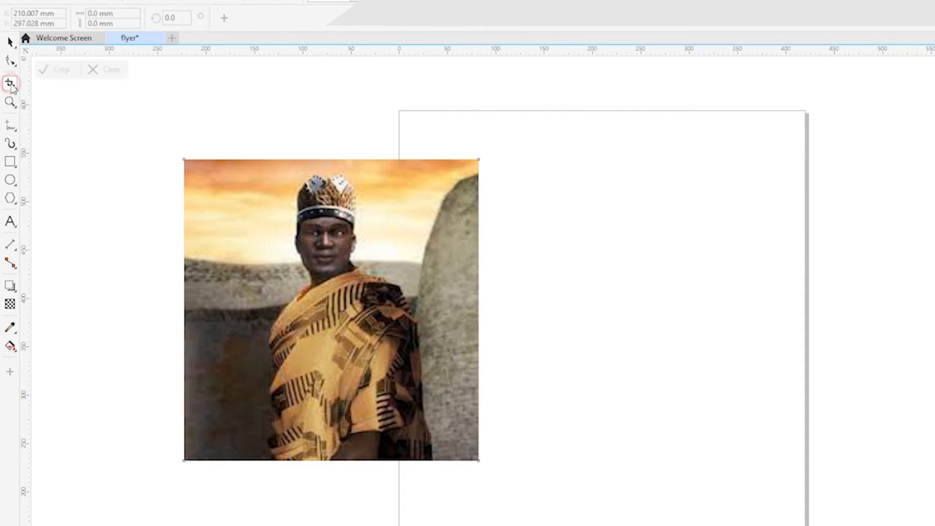
pyautogui.moveTo(257, 168); pyautogui.dragTo(403, 339)
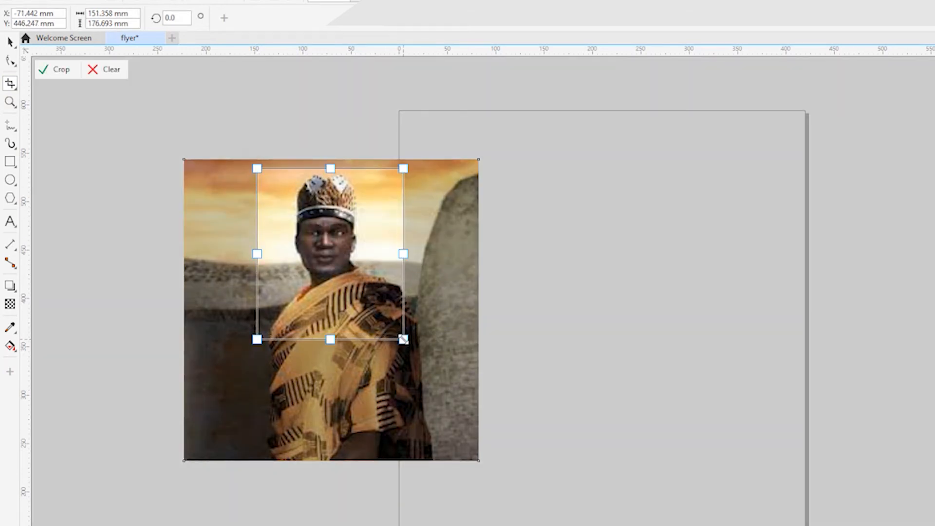
pyautogui.doubleClick(332, 252)
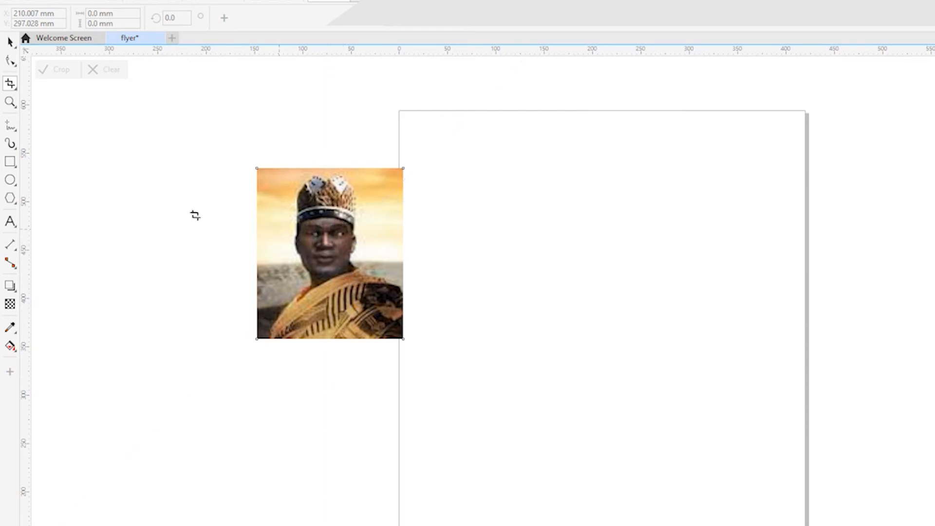
pyautogui.click(12, 45)
pyautogui.click(7, 39)
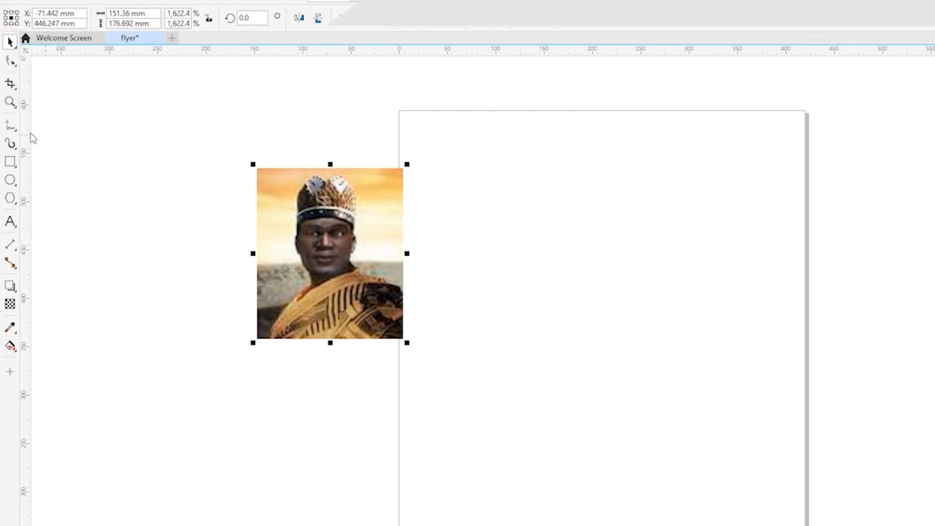
# Step: Use the Zoom tool to magnify the face in the cropped picture to 163%, and zoom back out to 41%
pyautogui.click(11, 103)
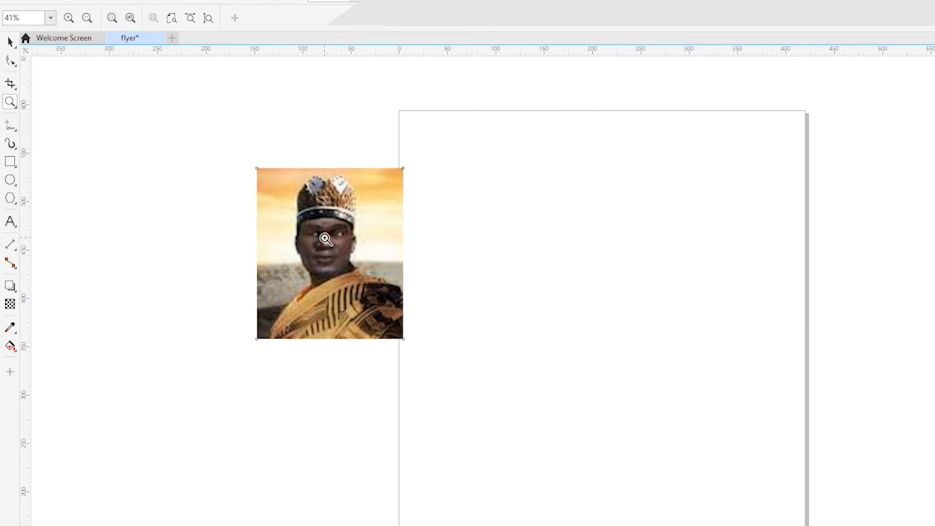
pyautogui.click(324, 238)
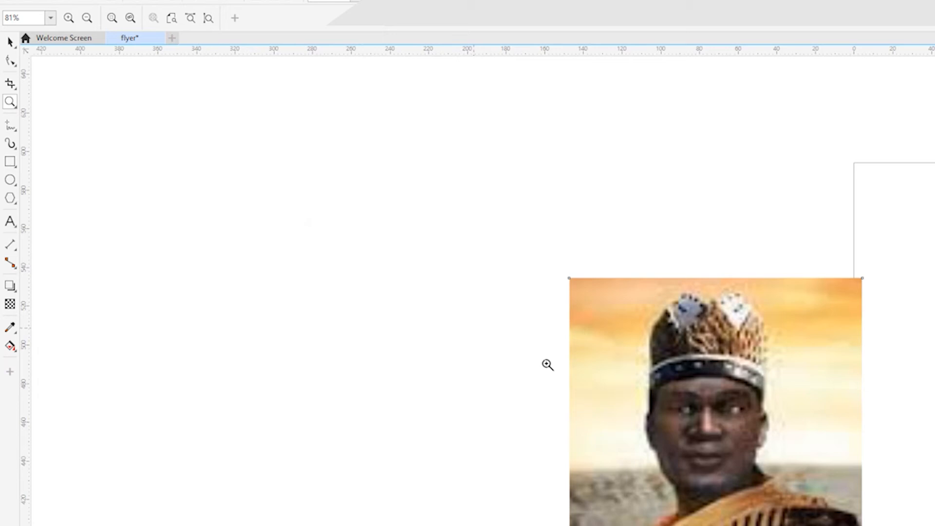
pyautogui.click(783, 441)
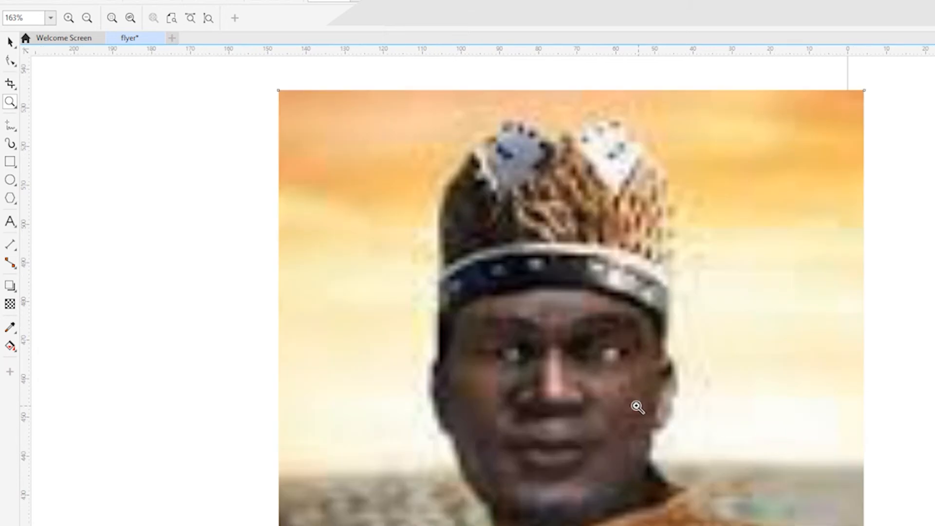
pyautogui.rightClick(522, 360)
pyautogui.rightClick(570, 379)
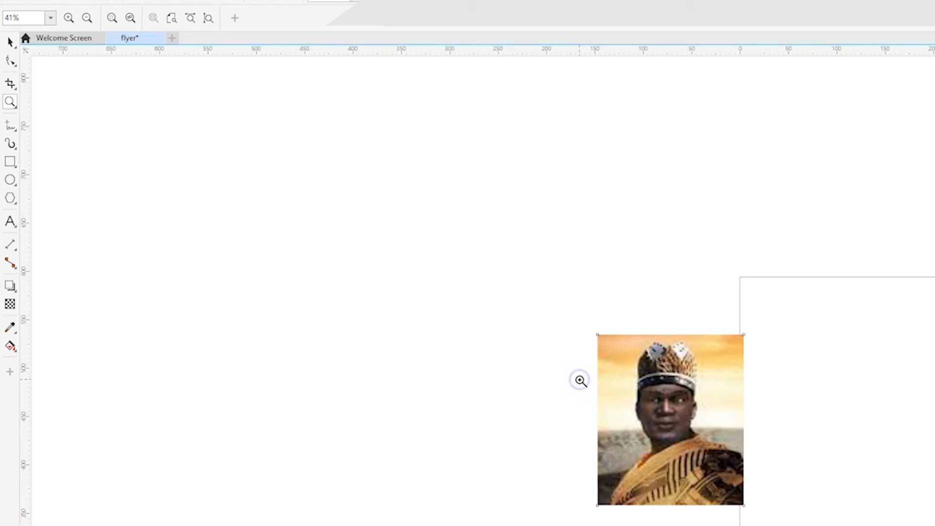
pyautogui.scroll(-3, 565, 362)
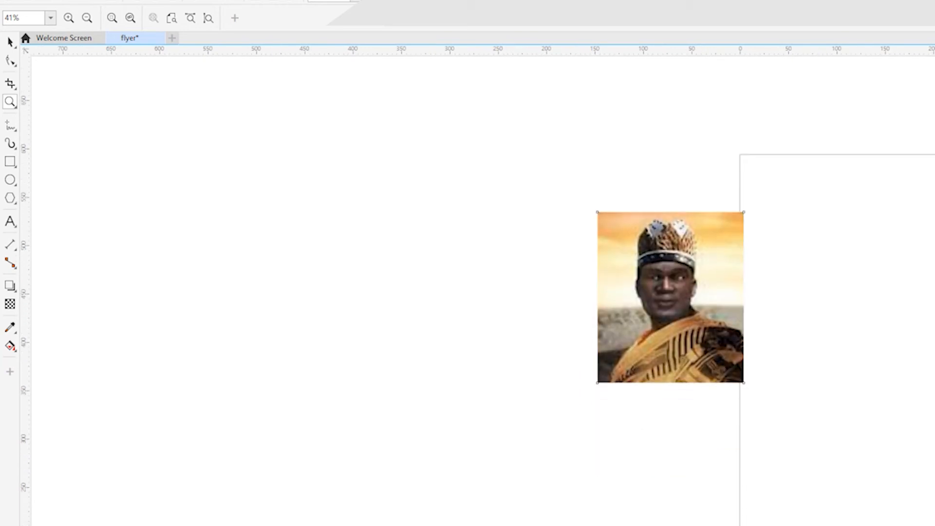
# Step: Draw a winding freehand curve about 348 by 369 mm in the empty area beside the picture, and return to the Pick tool
pyautogui.click(10, 126)
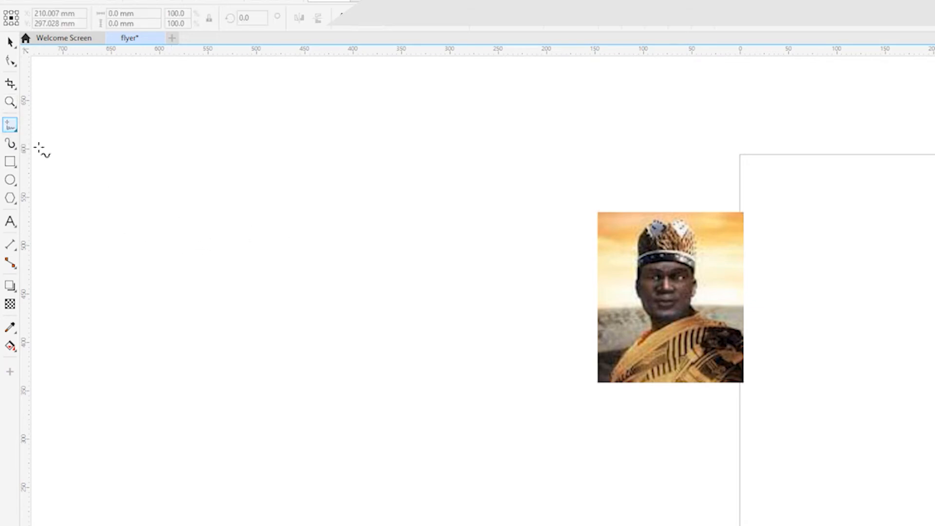
pyautogui.moveTo(195, 257); pyautogui.dragTo(198, 188)
pyautogui.moveTo(242, 166)
pyautogui.mouseDown()
pyautogui.moveTo(244, 288)
pyautogui.moveTo(357, 294)
pyautogui.moveTo(438, 395)
pyautogui.moveTo(377, 520)
pyautogui.moveTo(443, 502)
pyautogui.mouseUp()
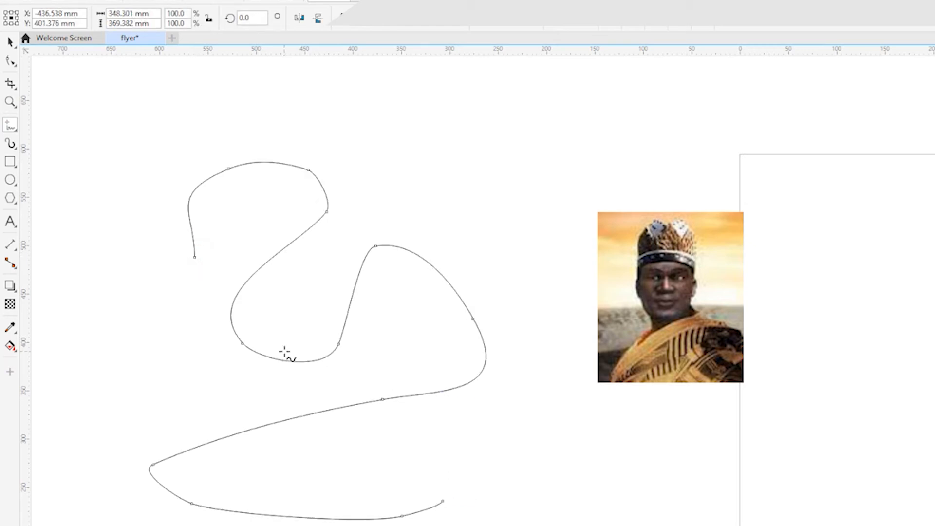
pyautogui.click(9, 42)
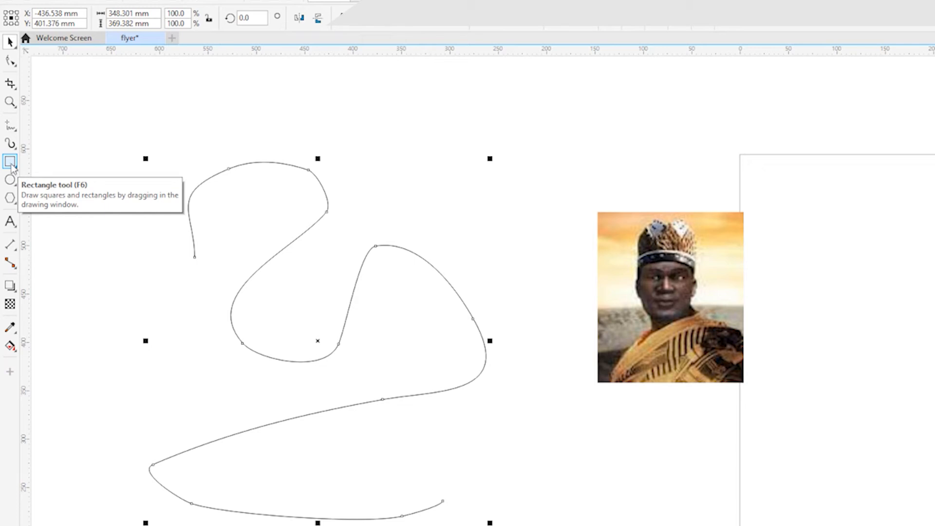
# Step: Draw a rectangle about 188 by 171 mm between the freehand curve's upper loop and the picture, overlapping the curve
pyautogui.click(11, 163)
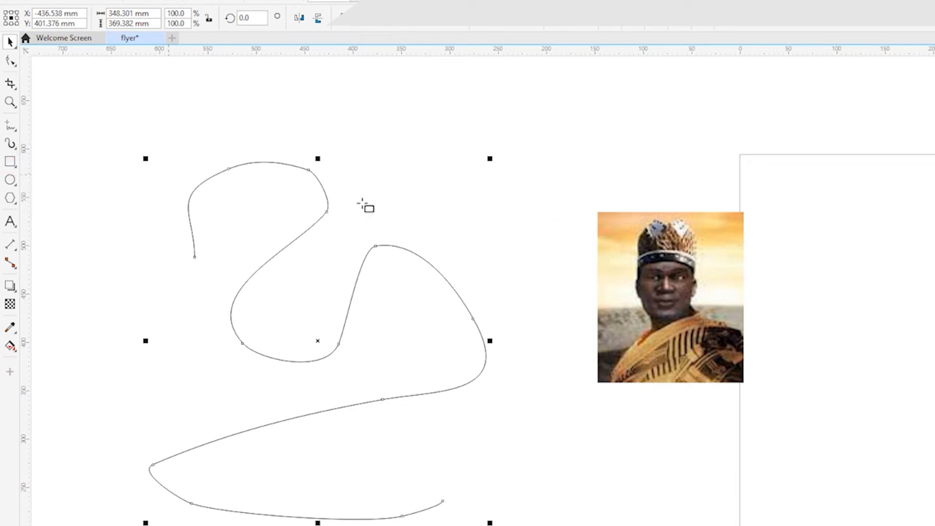
pyautogui.moveTo(373, 181); pyautogui.dragTo(555, 346)
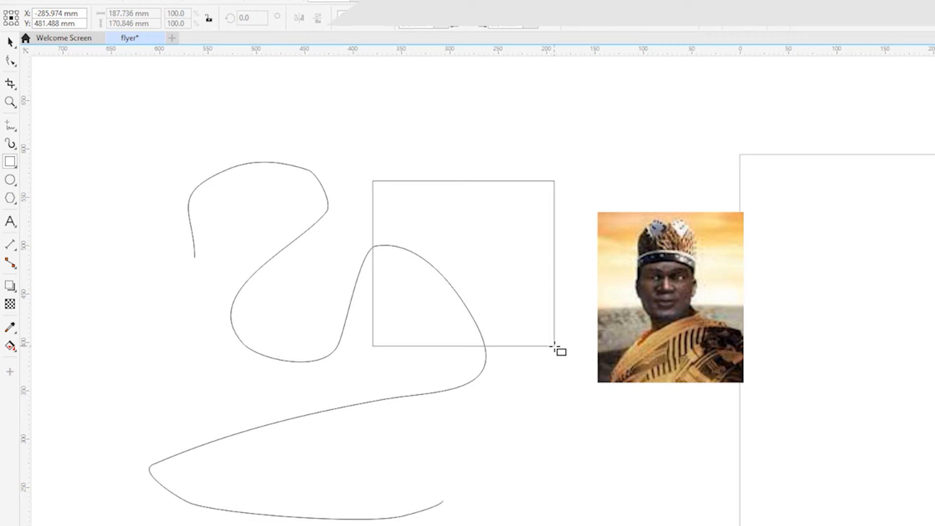
pyautogui.moveTo(554, 346); pyautogui.dragTo(554, 346)
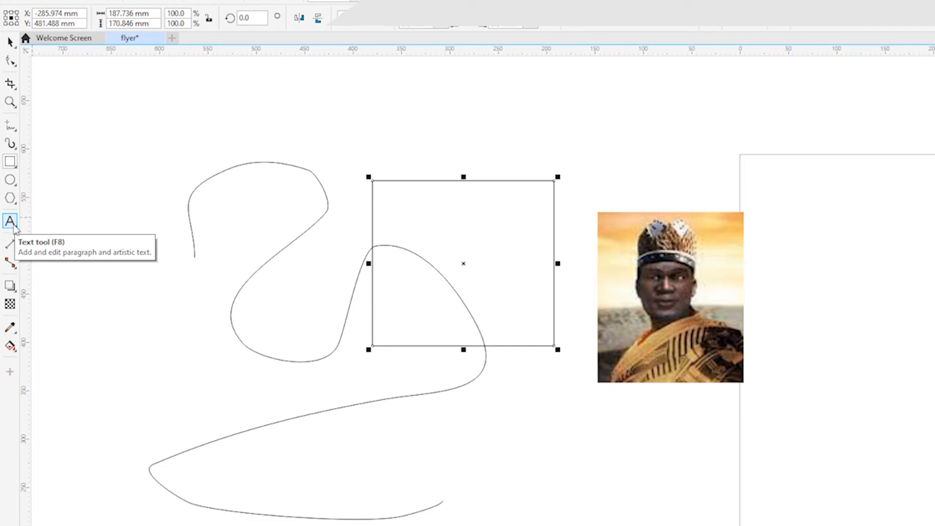
# Step: Add a line of artistic text below the rectangle with the teacher's name followed by "is a good teacher"
pyautogui.click(12, 223)
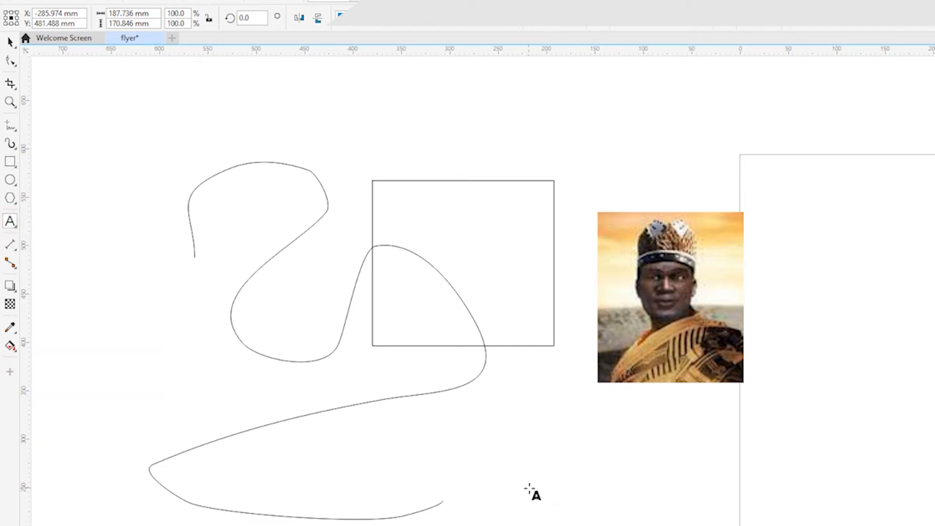
pyautogui.click(512, 467)
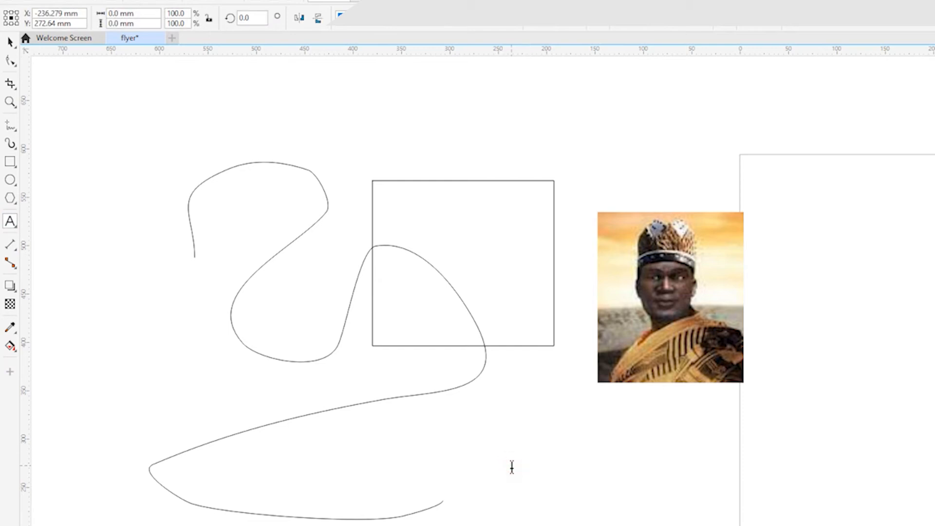
pyautogui.write('paapa is a good teacher')
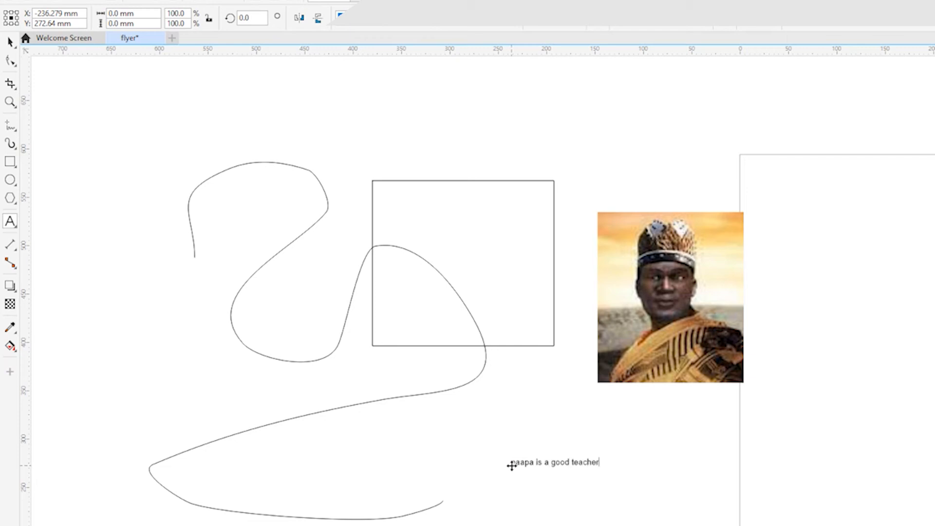
pyautogui.press('Escape')
# Step: Enlarge the text line to about 183 by 16 mm, shift it slightly up and left, and deselect it
pyautogui.click(10, 43)
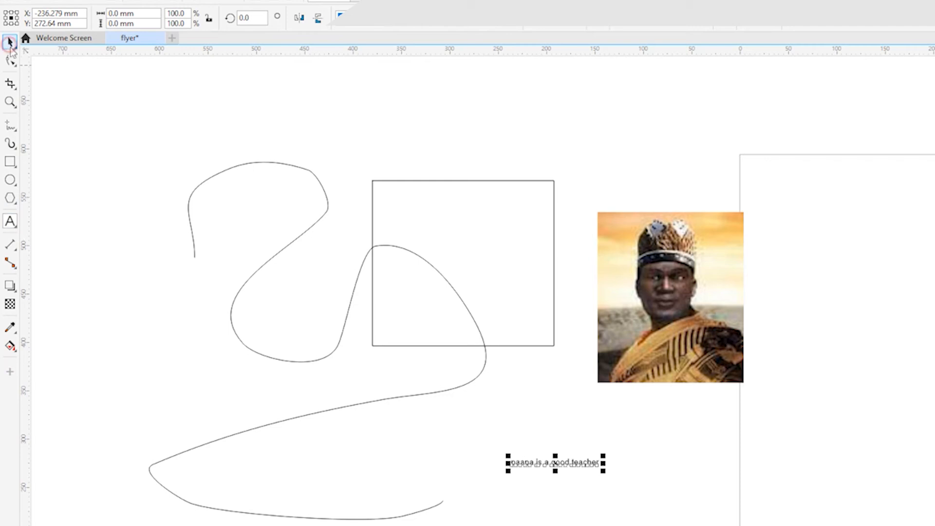
pyautogui.moveTo(603, 472); pyautogui.dragTo(670, 523)
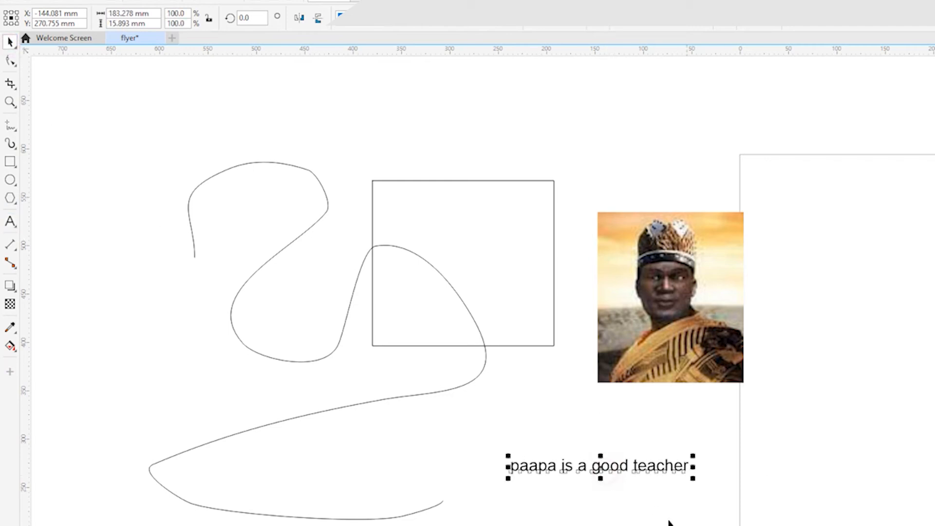
pyautogui.moveTo(595, 465); pyautogui.dragTo(541, 445)
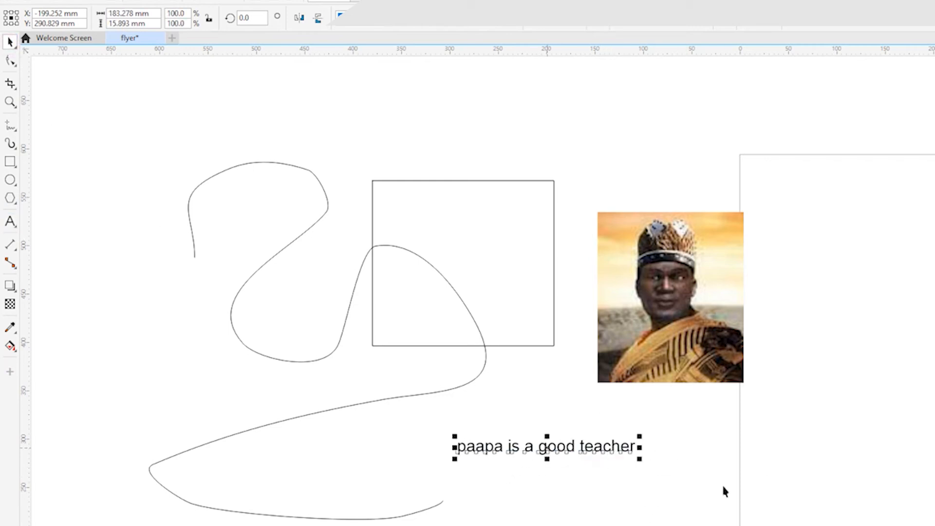
pyautogui.click(562, 517)
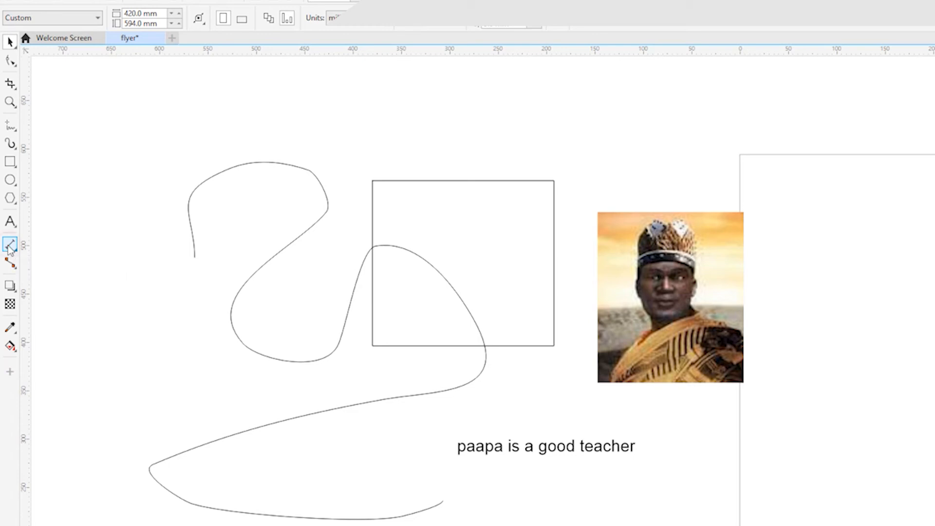
# Step: Dimension the cropped picture's width just above its upper edge, return to the Pick tool and deselect the dimension
pyautogui.click(10, 244)
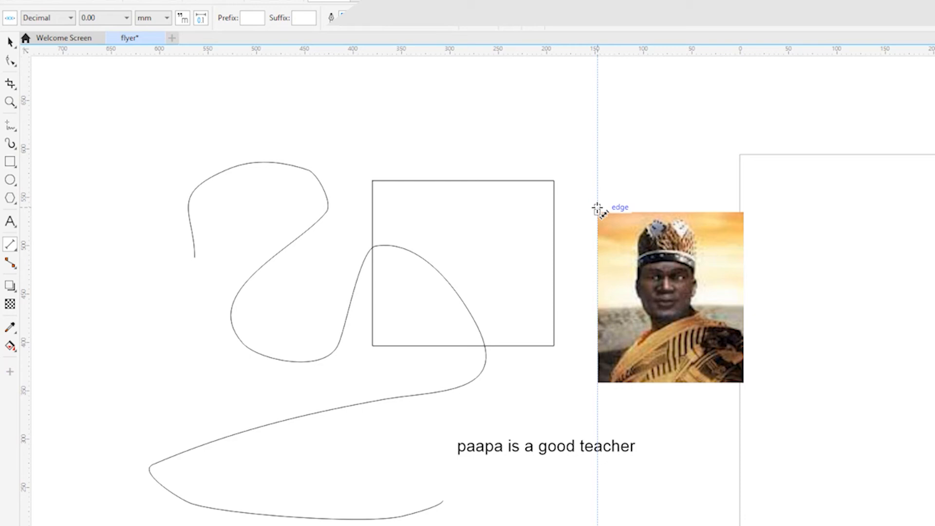
pyautogui.moveTo(597, 208)
pyautogui.mouseDown()
pyautogui.moveTo(741, 203)
pyautogui.moveTo(812, 334)
pyautogui.moveTo(721, 207)
pyautogui.mouseUp()
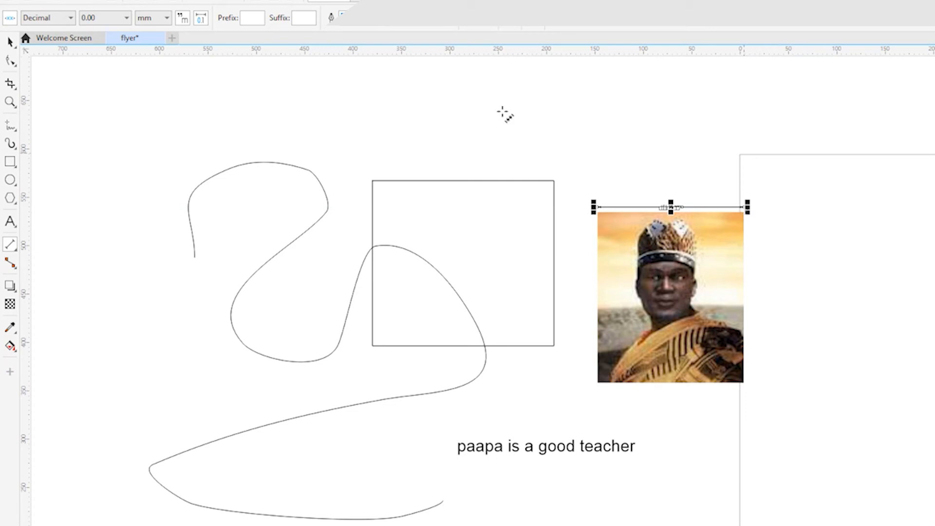
pyautogui.click(9, 43)
pyautogui.click(659, 171)
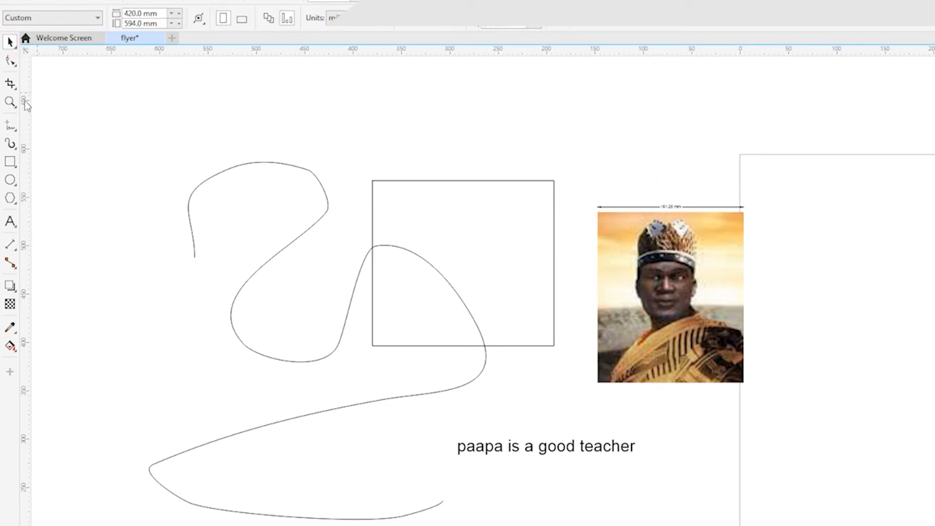
# Step: Zoom in to 477% on the picture's width dimension to read its value, and zoom back out to 81%
pyautogui.click(9, 103)
pyautogui.click(669, 208)
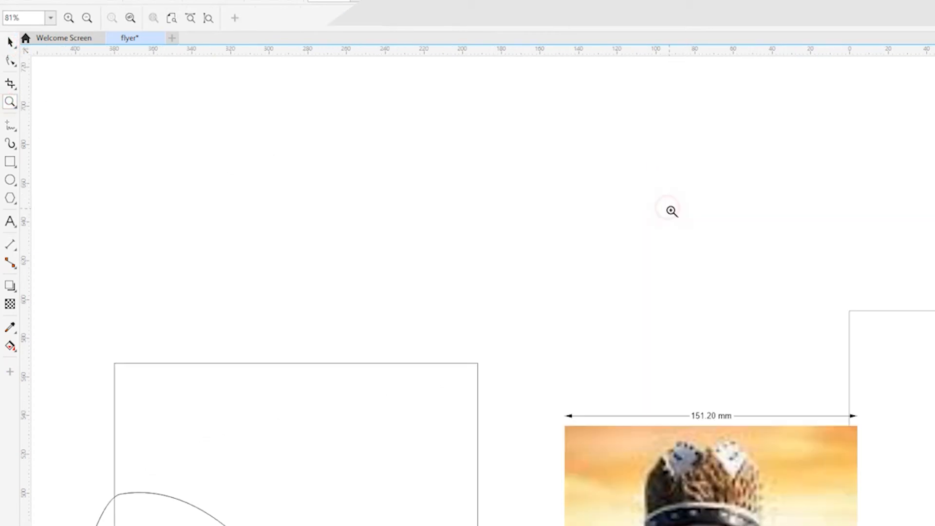
pyautogui.moveTo(624, 371); pyautogui.dragTo(802, 493)
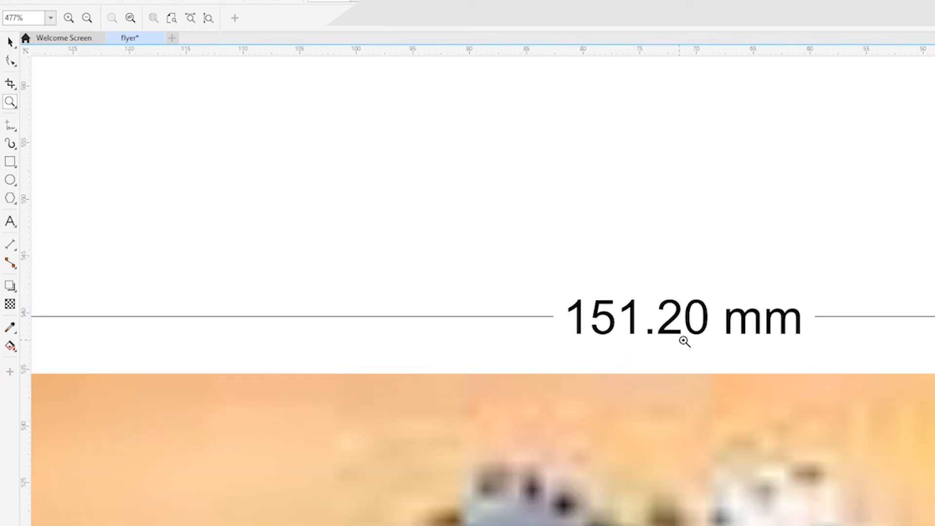
pyautogui.press('F3')
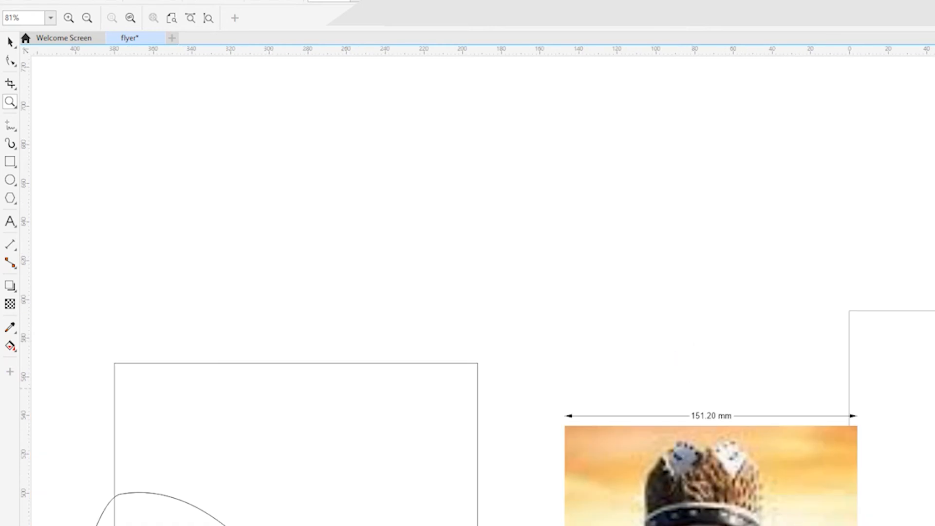
pyautogui.scroll(-3, 404, 350)
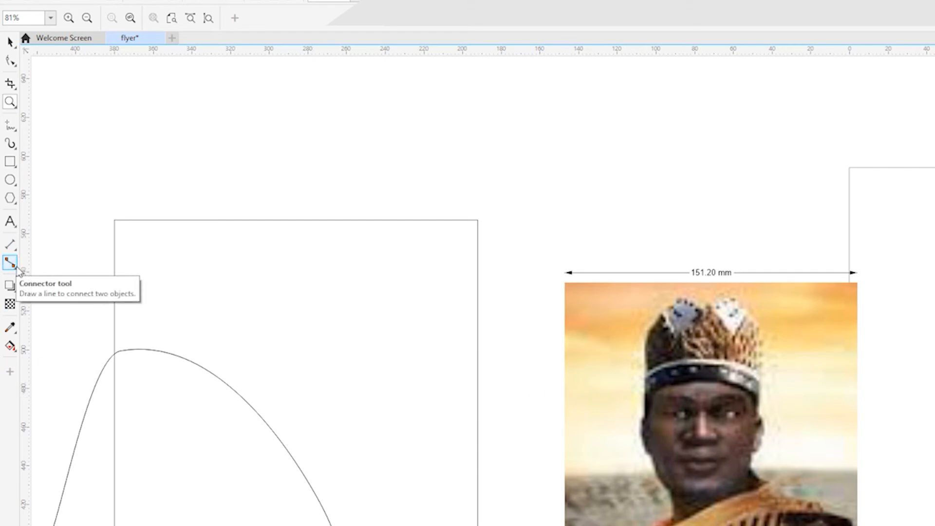
pyautogui.click(17, 269)
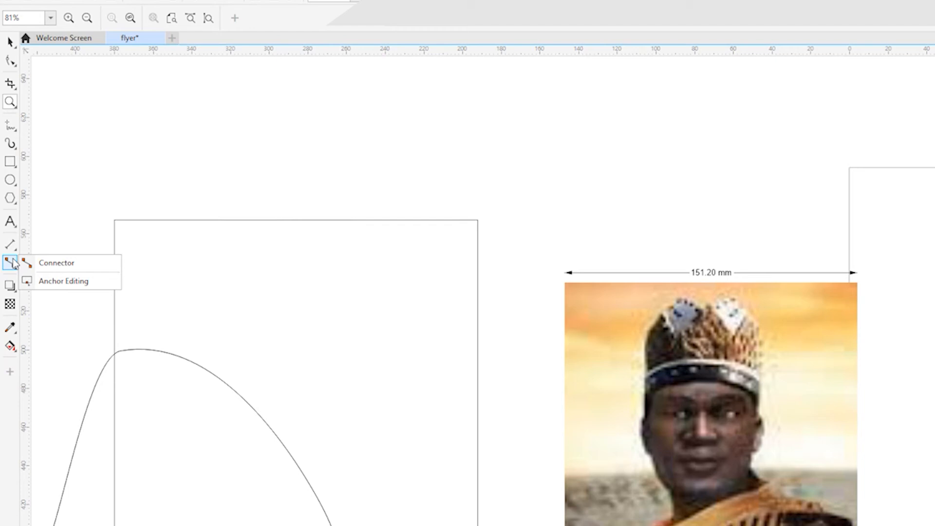
pyautogui.click(12, 287)
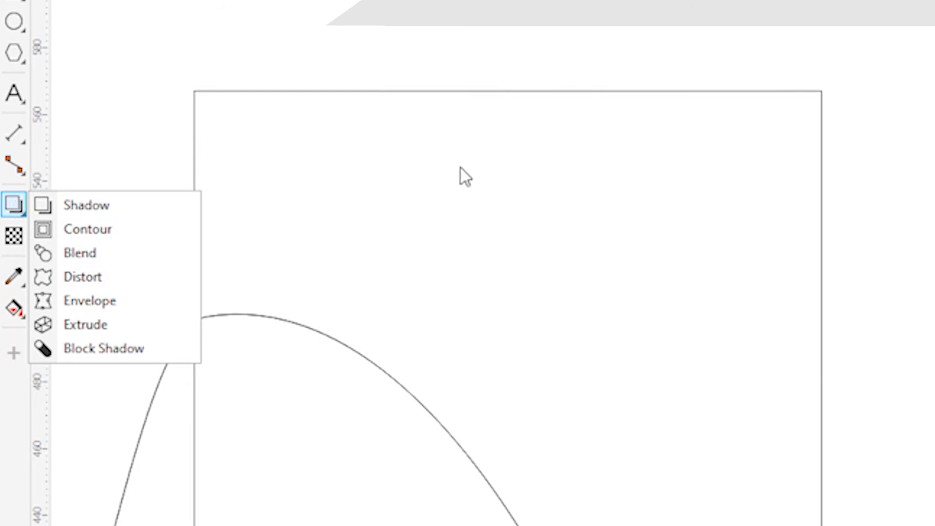
pyautogui.click(189, 63)
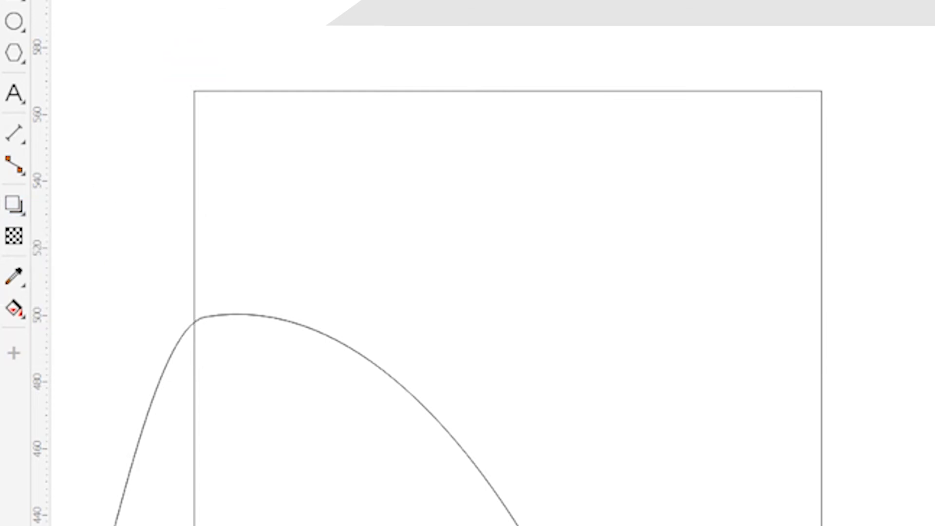
pyautogui.scroll(1, 493, 276)
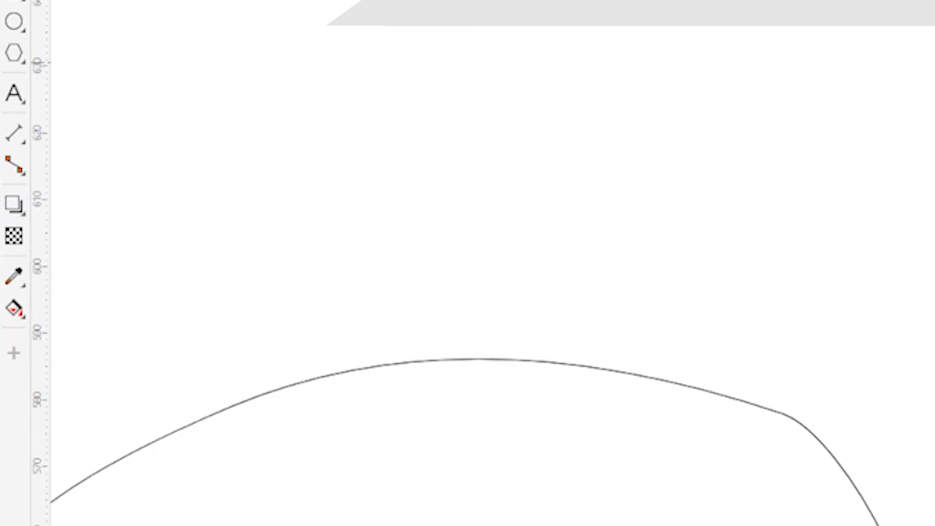
pyautogui.click(24, 213)
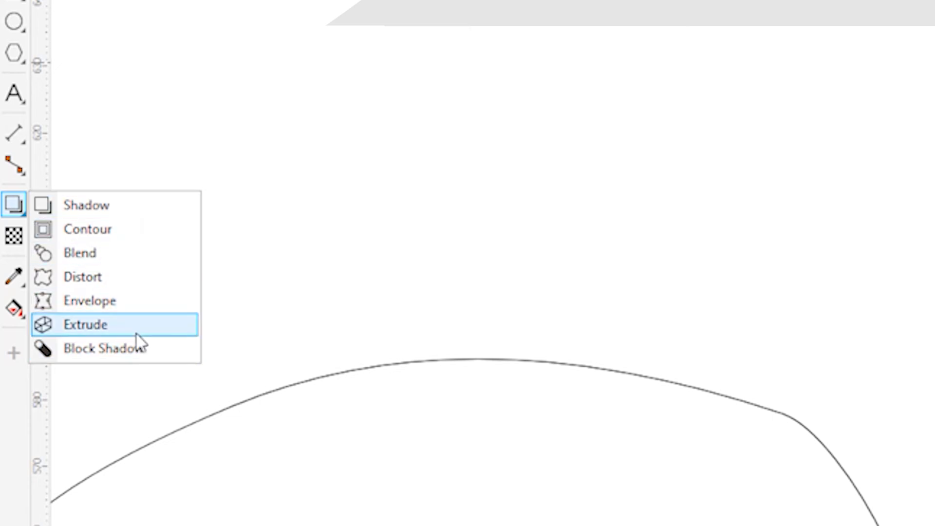
pyautogui.click(87, 252)
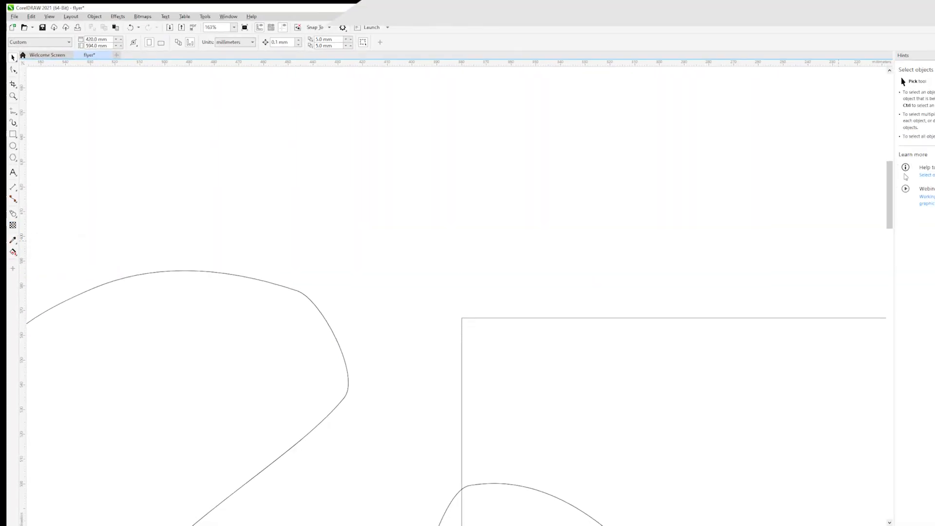
# Step: Use the Transparency tool on the man's picture and try its transparency slider, leaving the value at 0
pyautogui.click(890, 235)
pyautogui.moveTo(890, 238); pyautogui.dragTo(889, 285)
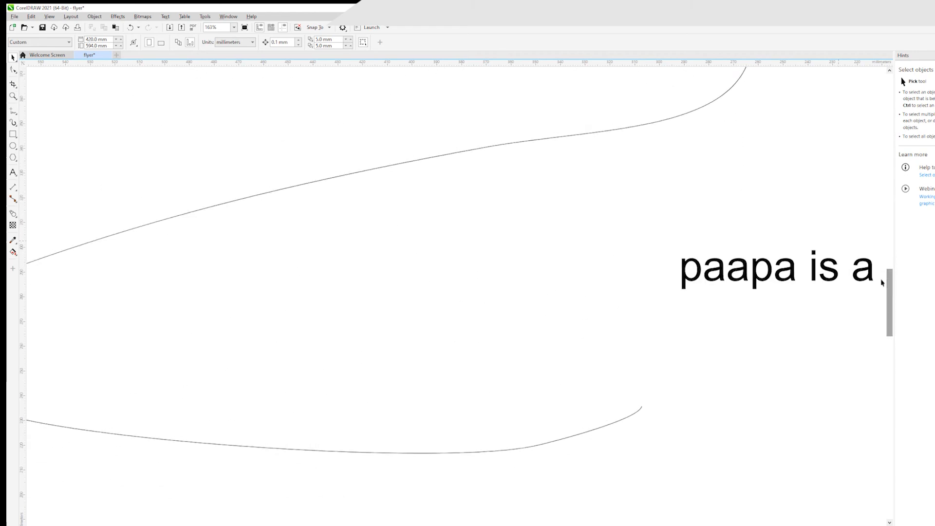
pyautogui.click(12, 95)
pyautogui.rightClick(299, 154)
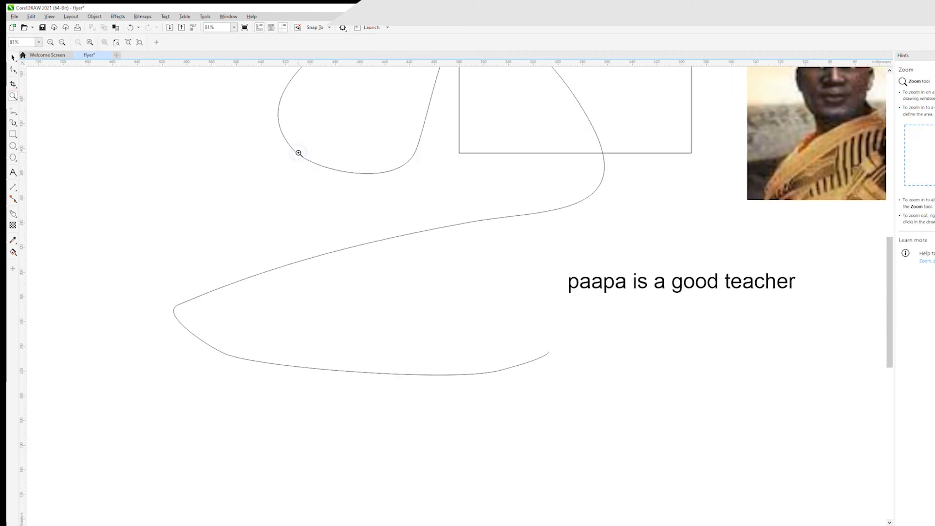
pyautogui.rightClick(335, 154)
pyautogui.moveTo(592, 125); pyautogui.dragTo(714, 268)
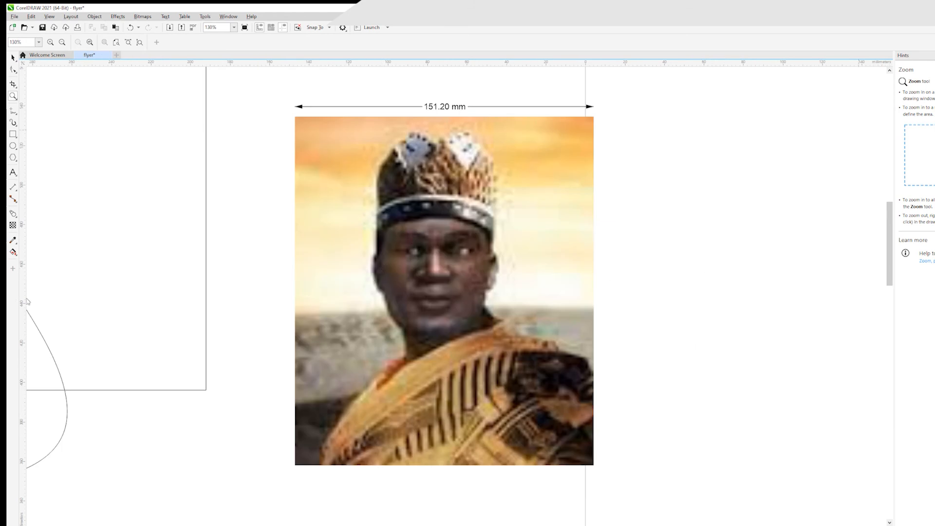
pyautogui.click(13, 227)
pyautogui.scroll(-1, 358, 241)
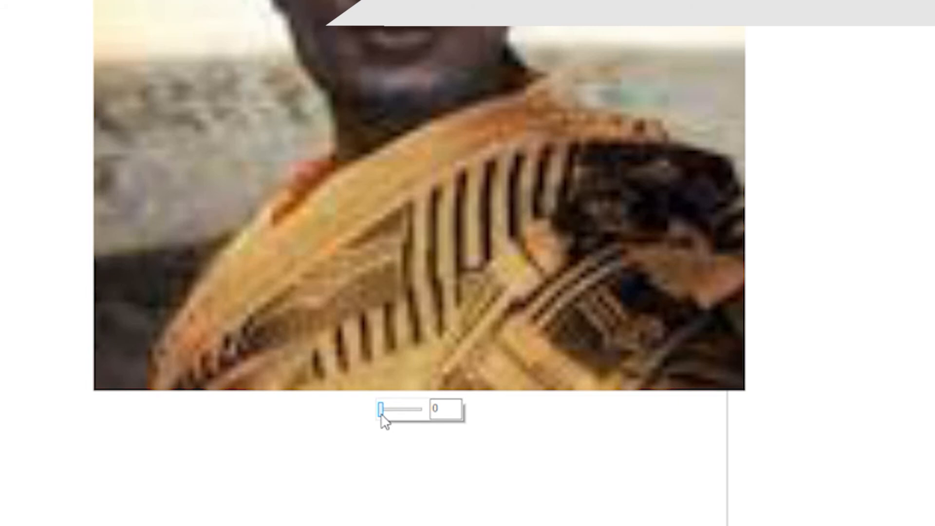
pyautogui.click(383, 420)
pyautogui.moveTo(382, 415)
pyautogui.mouseDown()
pyautogui.moveTo(416, 415)
pyautogui.moveTo(383, 421)
pyautogui.mouseUp()
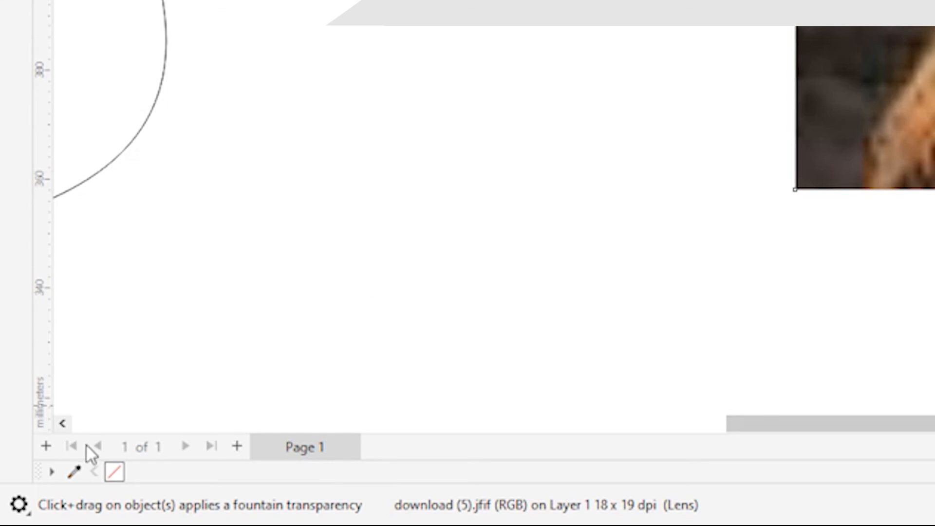
# Step: Add two new pages after Page 1 and return to the Pick tool
pyautogui.click(237, 449)
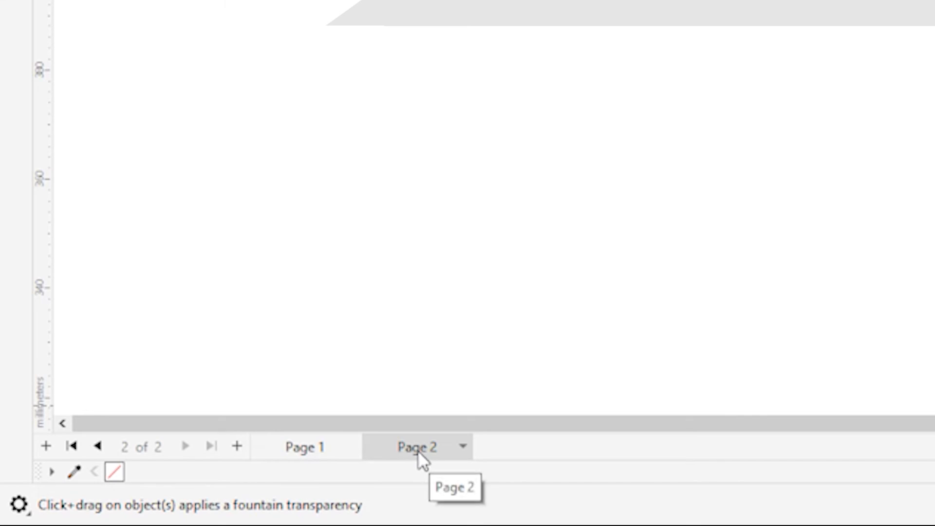
pyautogui.click(237, 447)
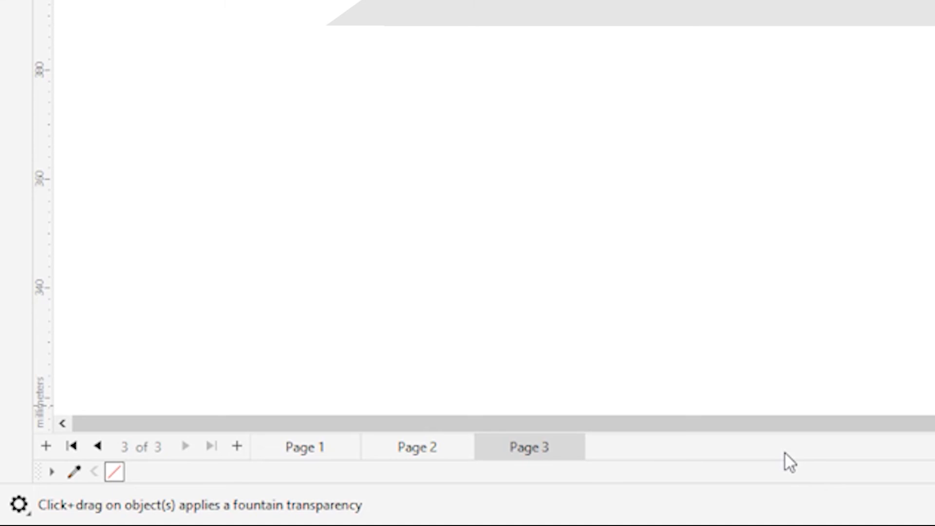
pyautogui.press('space')
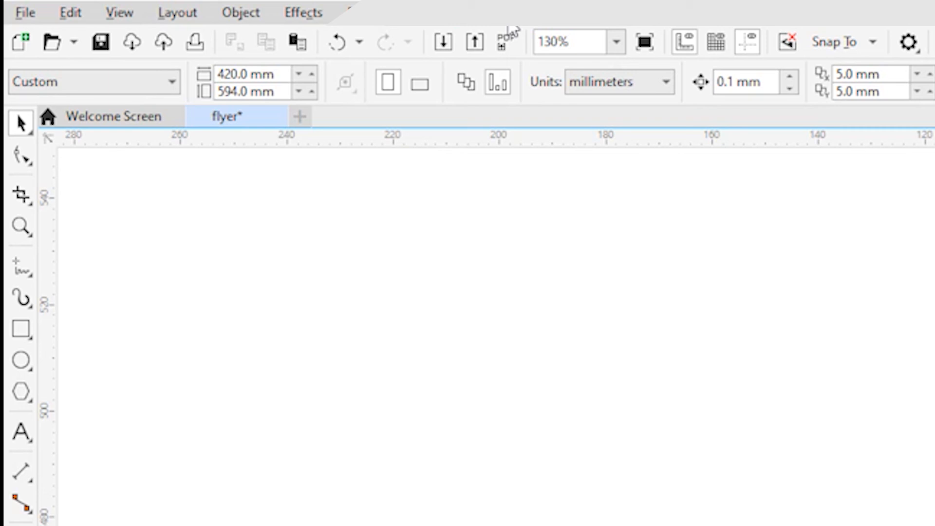
pyautogui.click(22, 11)
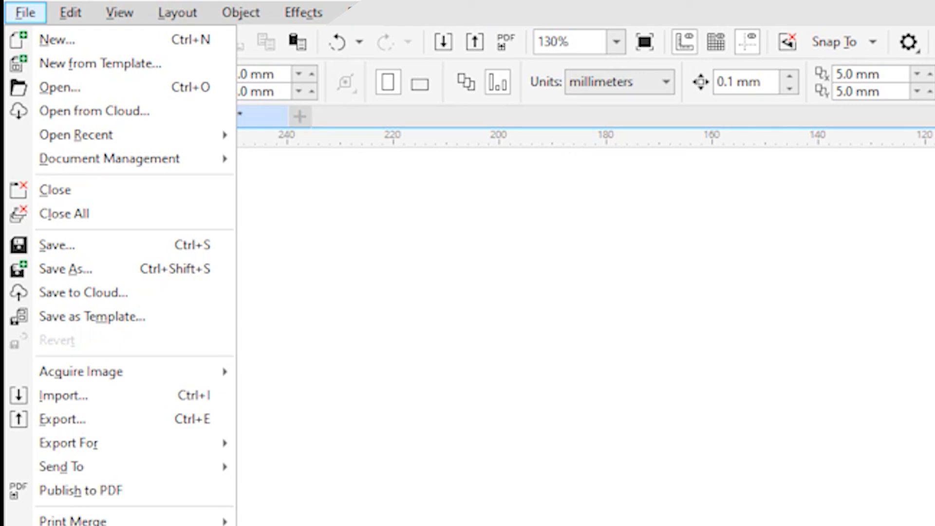
pyautogui.click(366, 403)
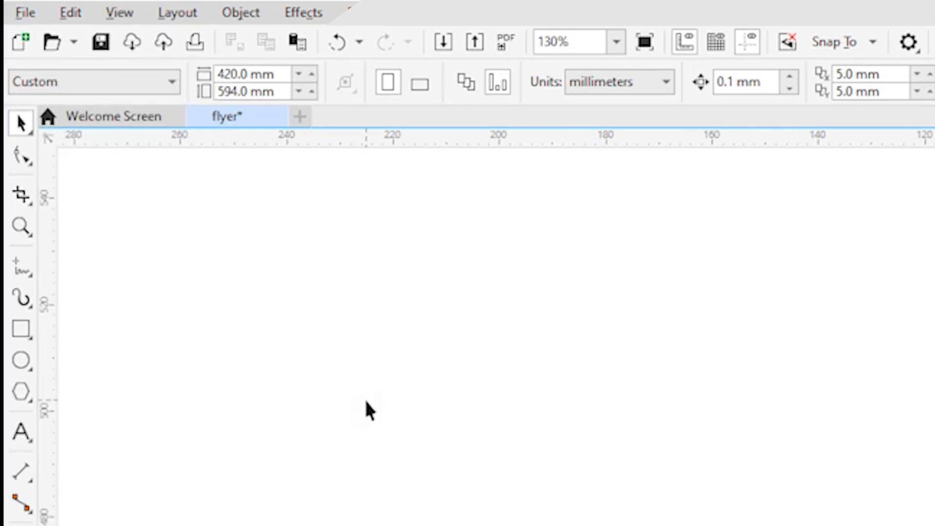